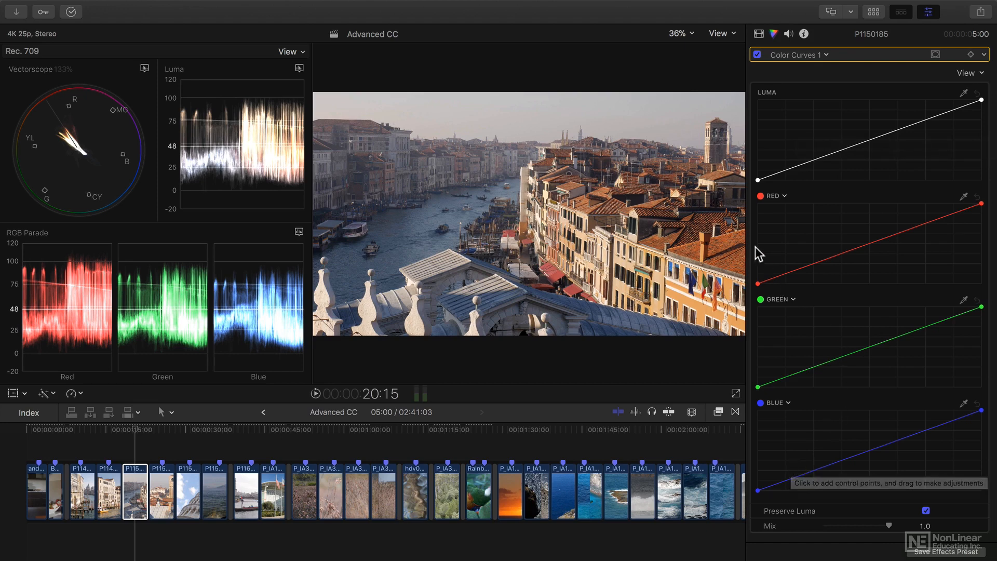
Review the exposure correction in Color Board 1 and return to Color Curves 1.
left_click(809, 55)
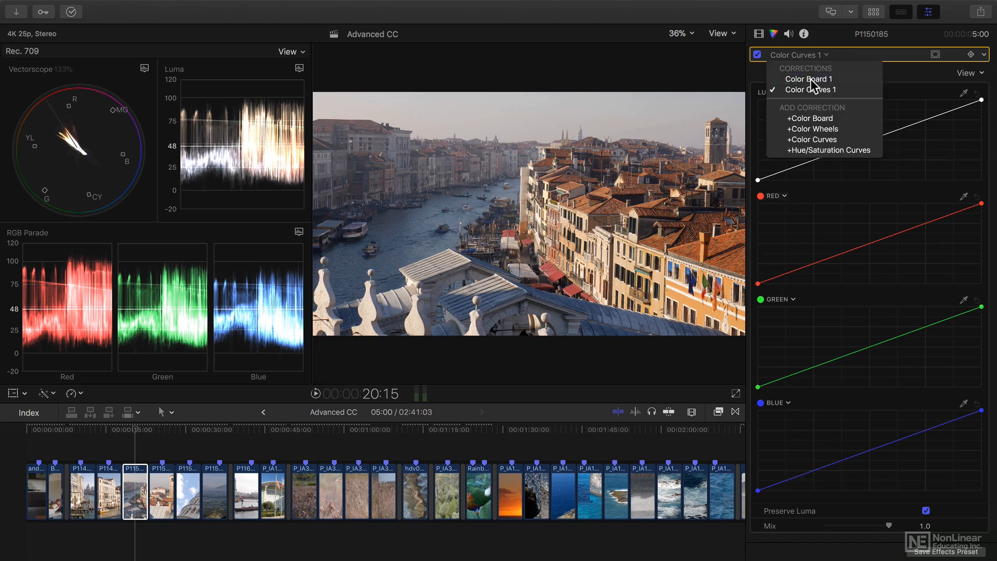
left_click(811, 78)
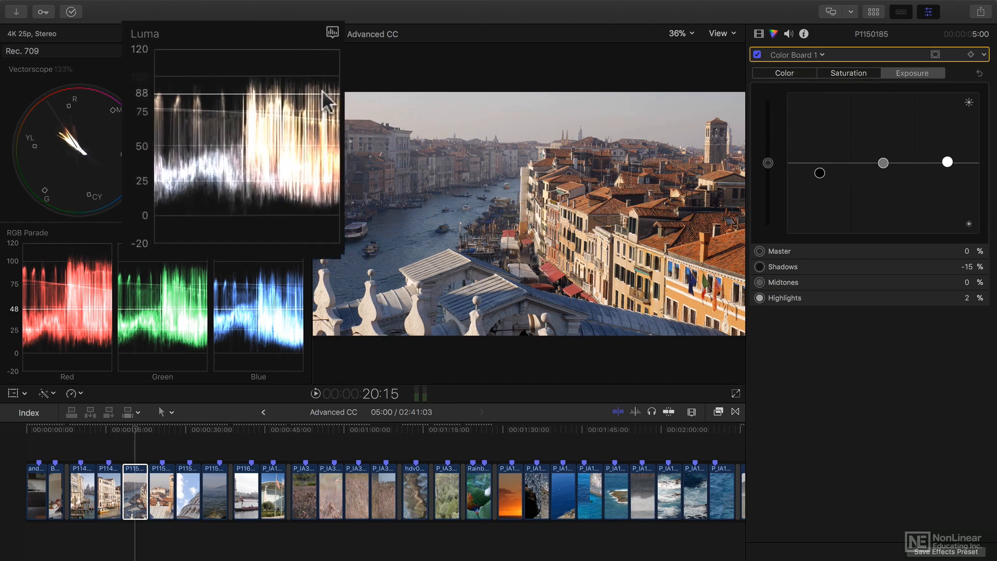
left_click(804, 55)
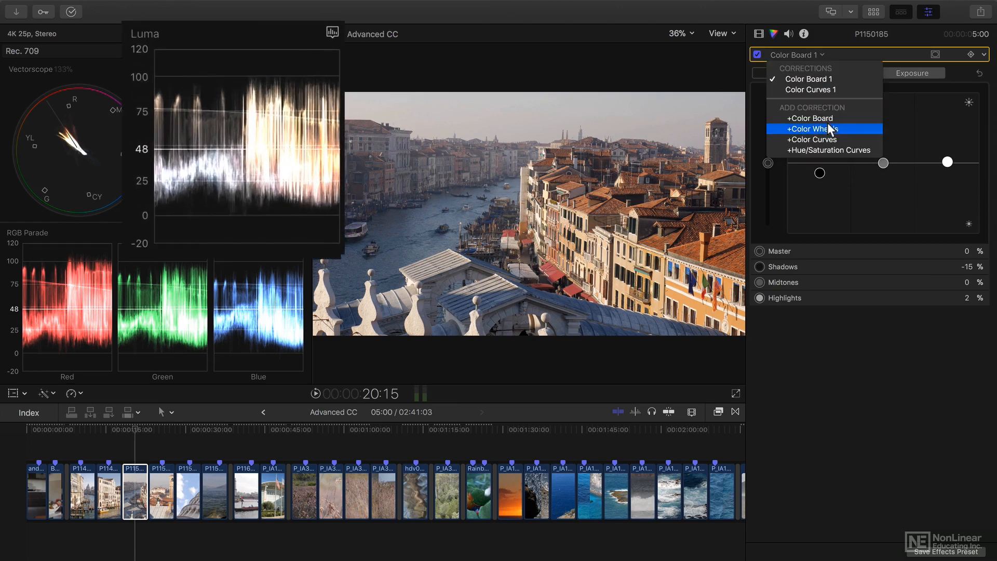
left_click(836, 90)
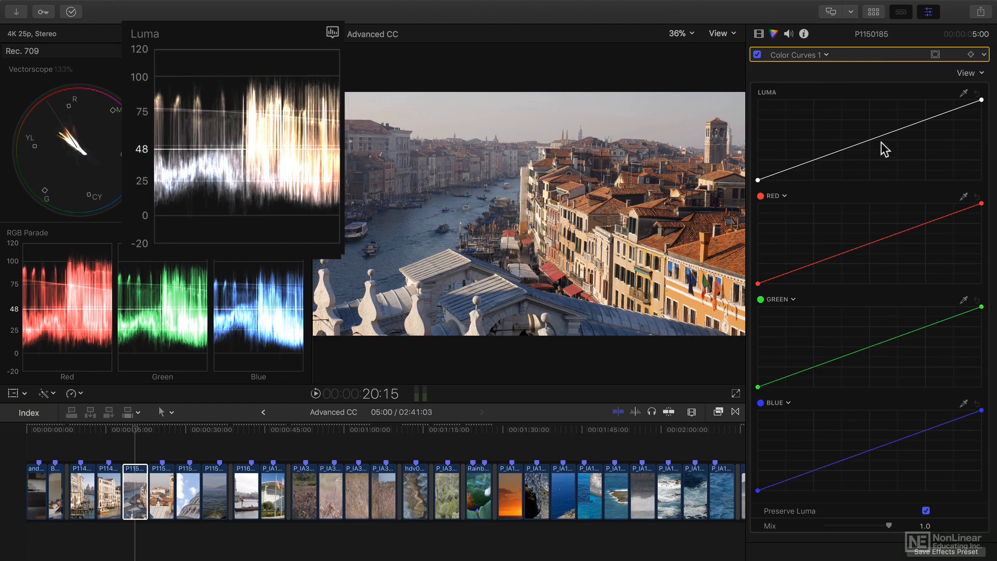
Brighten the upper midtones slightly with a raised point on the luma curve, anchoring the shadows with a second point on the original line.
left_click_drag(881, 136, 877, 130)
left_click_drag(827, 153, 824, 155)
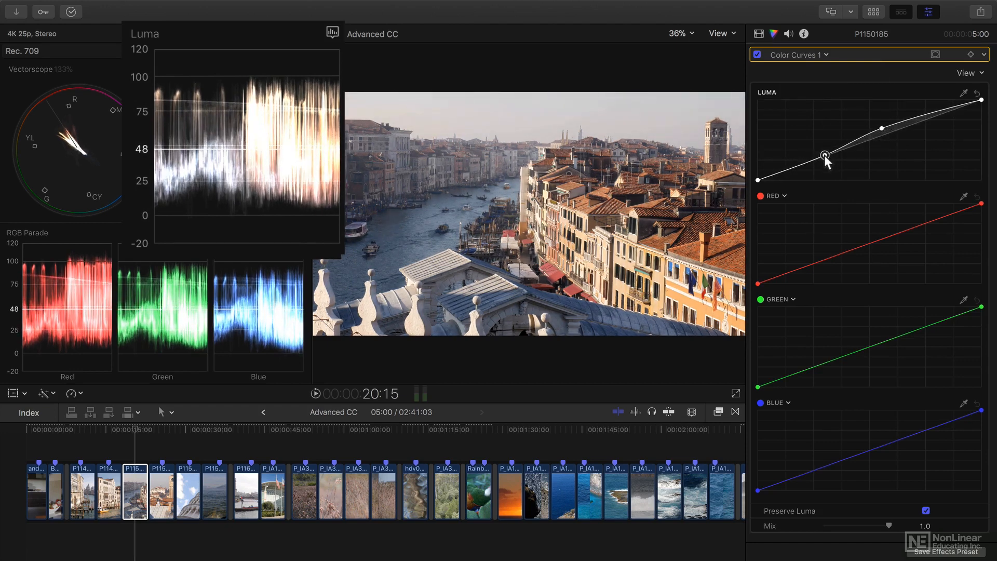
left_click_drag(882, 126, 883, 128)
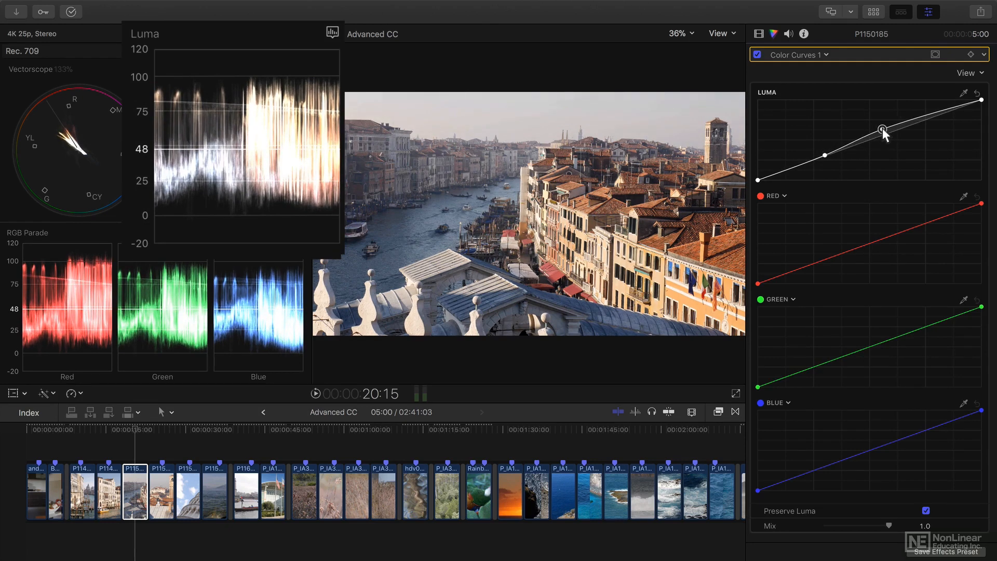
Add a control point at the middle of the red curve and raise it well above the diagonal.
left_click(864, 245)
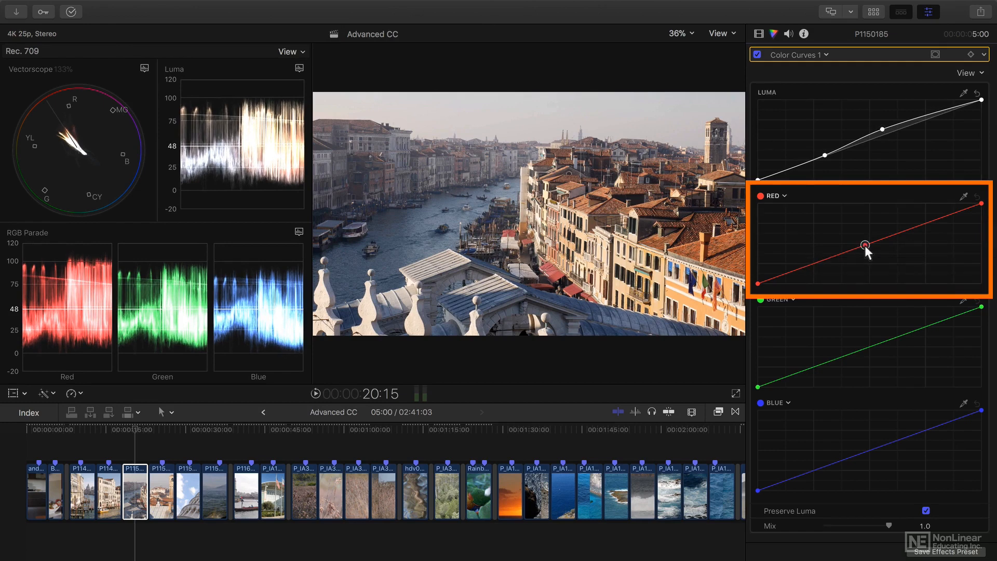
left_click_drag(865, 245, 862, 227)
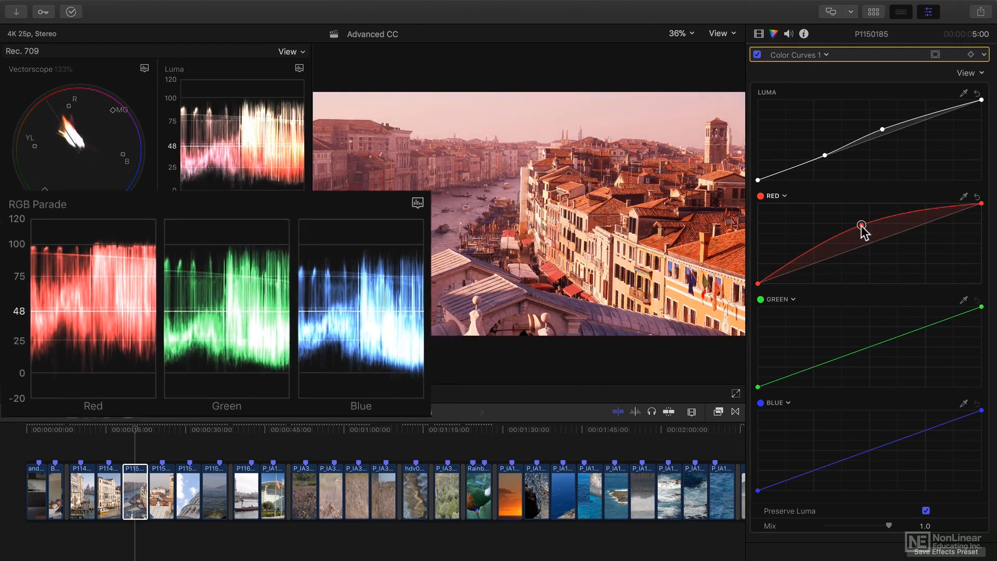
left_click(811, 55)
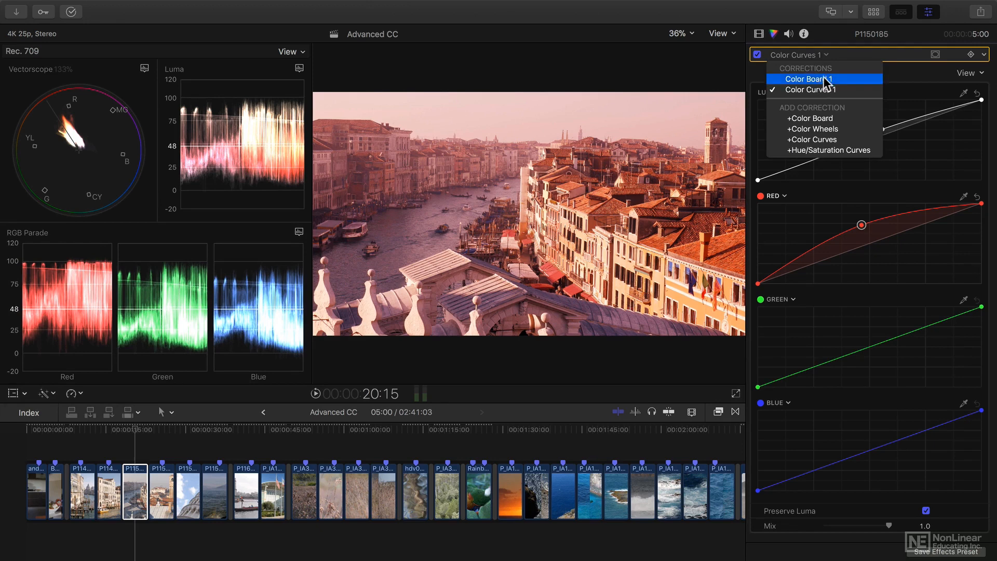
left_click(861, 61)
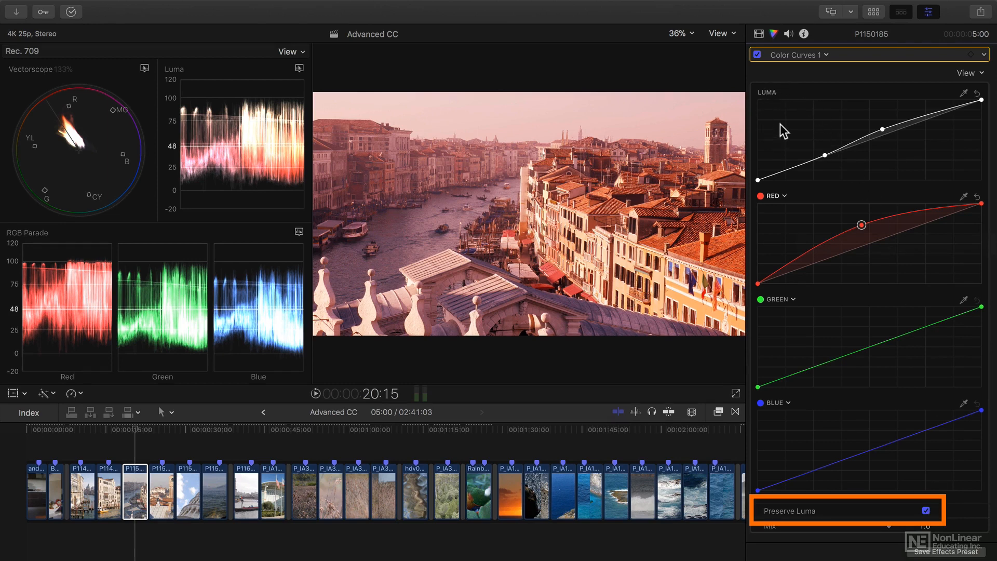
Compare raised red midtones with Preserve Luma off and back on, repositioning the red curve's middle point in each state.
left_click(927, 511)
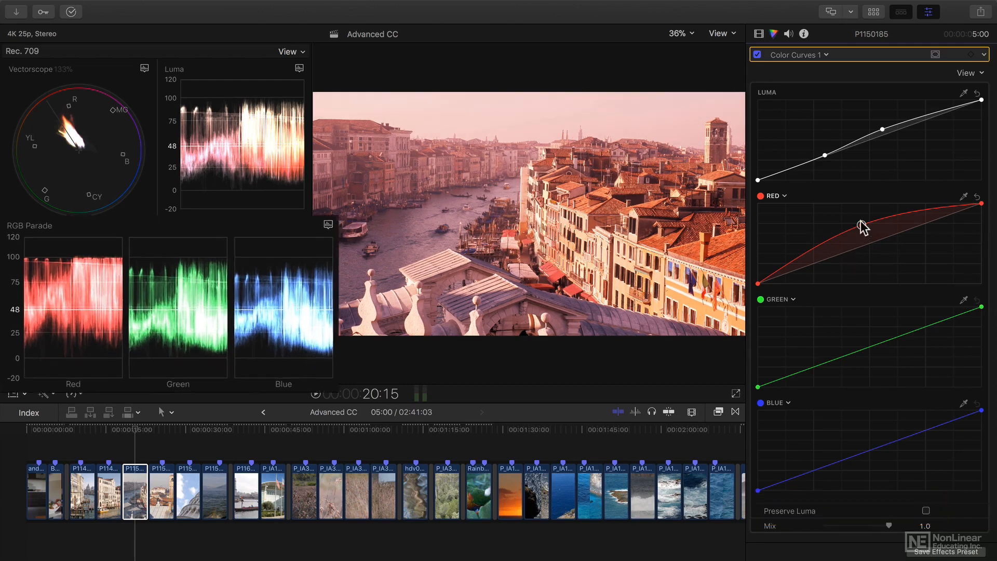
mouse_move(862, 226)
left_mouse_down()
mouse_move(862, 249)
mouse_move(866, 220)
mouse_move(865, 237)
left_mouse_up()
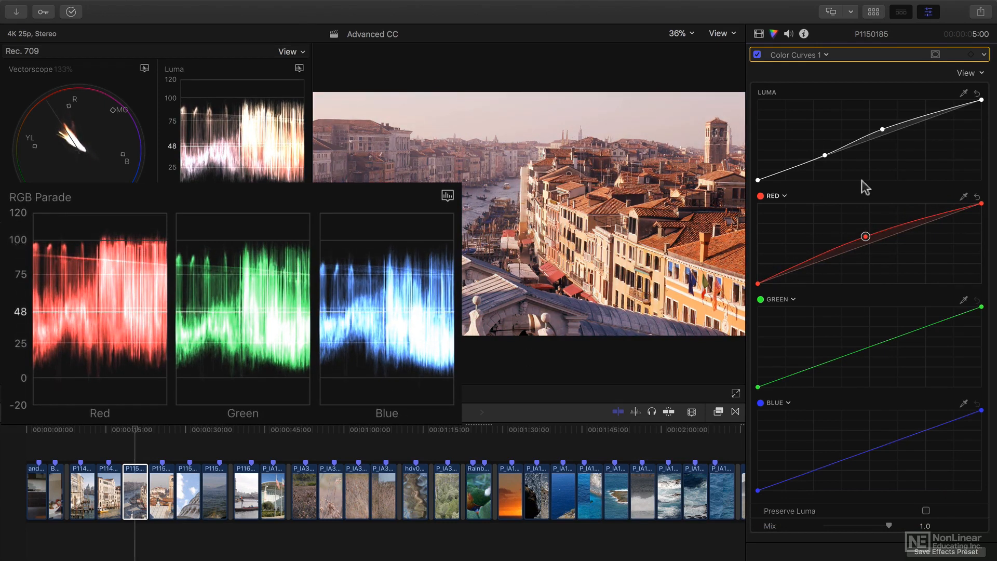
mouse_move(867, 238)
left_mouse_down()
mouse_move(871, 218)
mouse_move(870, 238)
mouse_move(872, 228)
left_mouse_up()
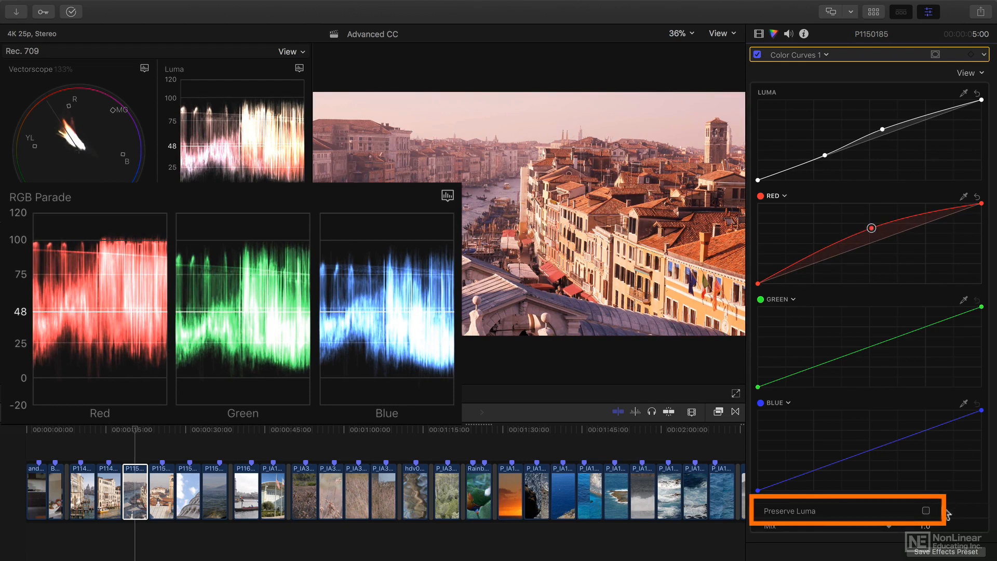
left_click(926, 511)
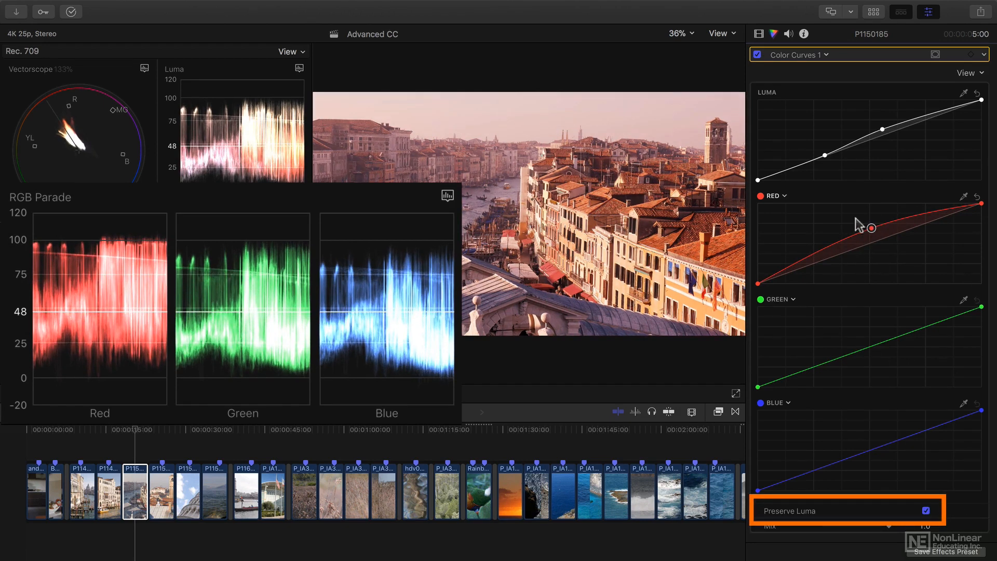
mouse_move(871, 228)
left_mouse_down()
mouse_move(873, 265)
mouse_move(873, 212)
mouse_move(873, 259)
mouse_move(872, 225)
left_mouse_up()
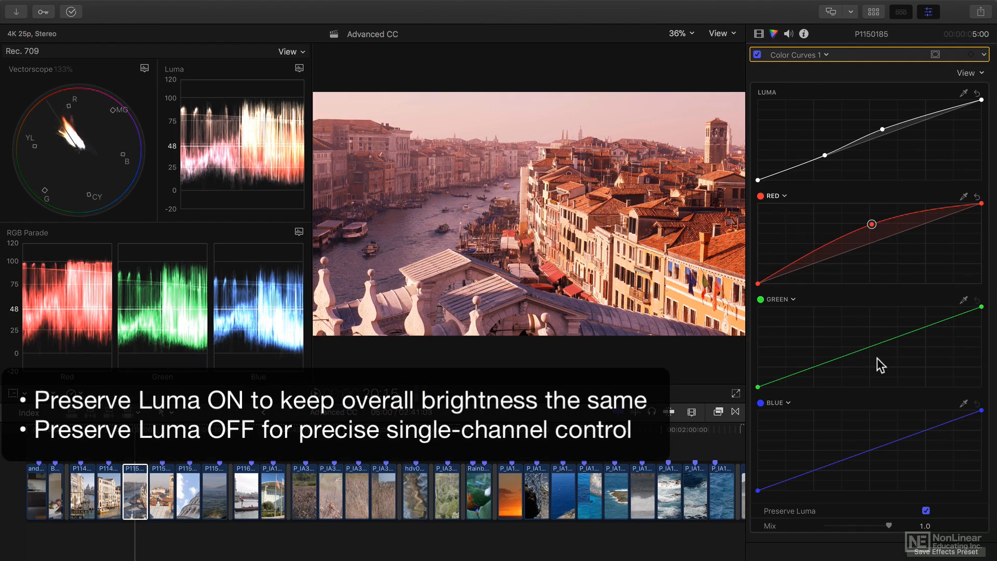
Return the red middle point to the diagonal with Preserve Luma off, and raise it moderately with Preserve Luma on again.
left_click(925, 511)
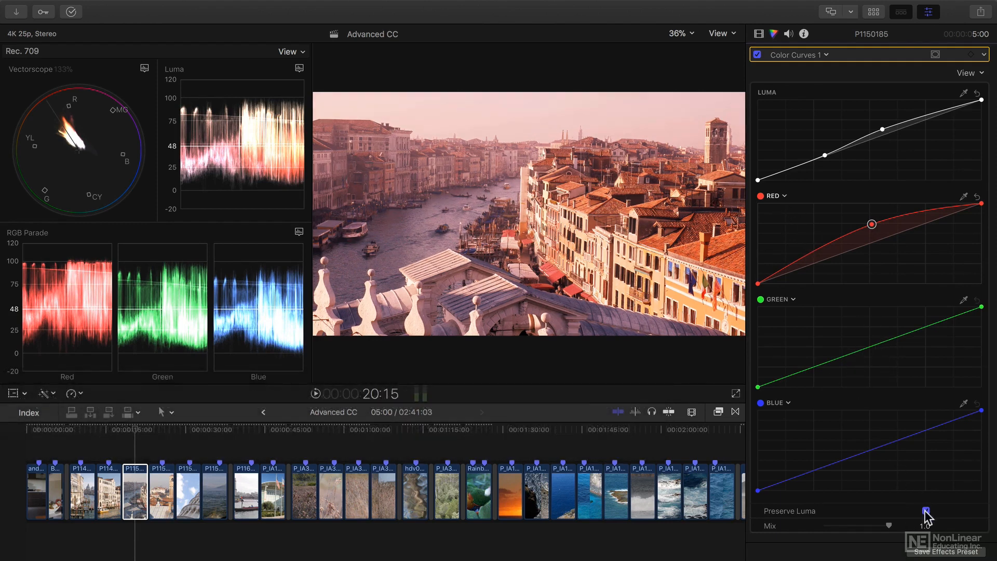
mouse_move(871, 225)
left_mouse_down()
mouse_move(865, 213)
mouse_move(865, 283)
mouse_move(867, 214)
mouse_move(871, 261)
mouse_move(865, 214)
mouse_move(871, 260)
mouse_move(849, 217)
mouse_move(857, 246)
mouse_move(852, 223)
mouse_move(875, 240)
left_mouse_up()
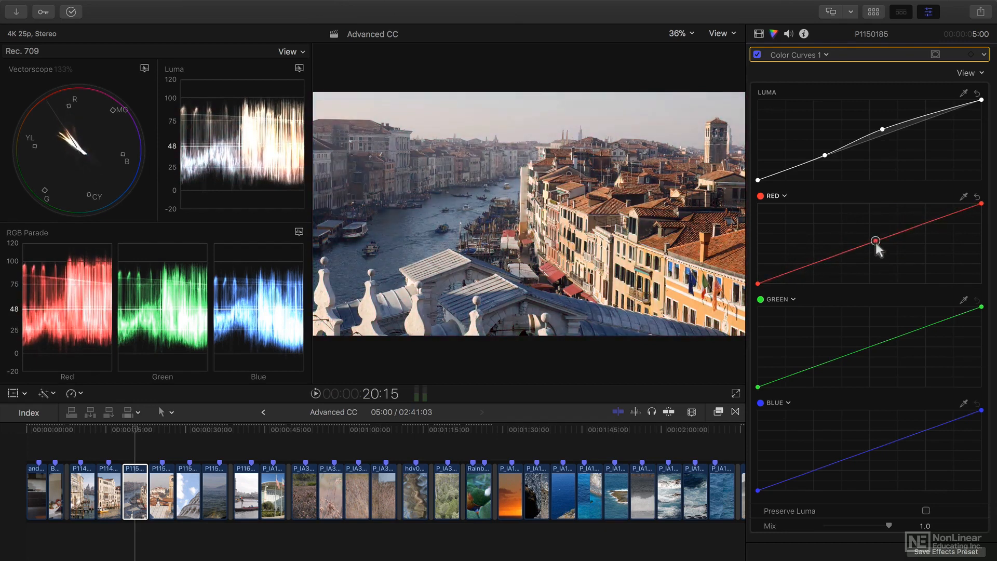
left_click(926, 512)
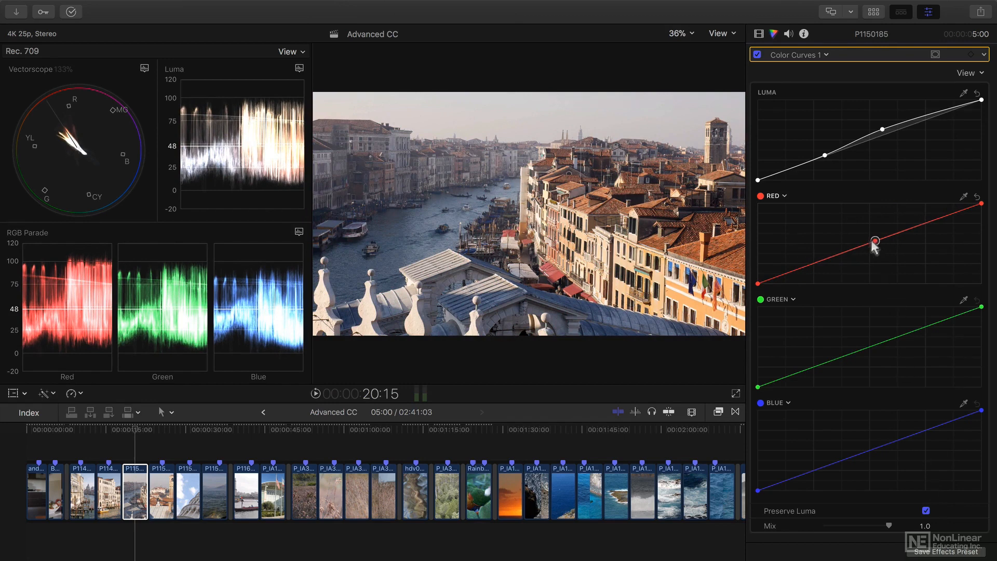
mouse_move(875, 241)
left_mouse_down()
mouse_move(865, 220)
mouse_move(865, 238)
mouse_move(865, 217)
mouse_move(867, 247)
mouse_move(867, 222)
mouse_move(872, 232)
left_mouse_up()
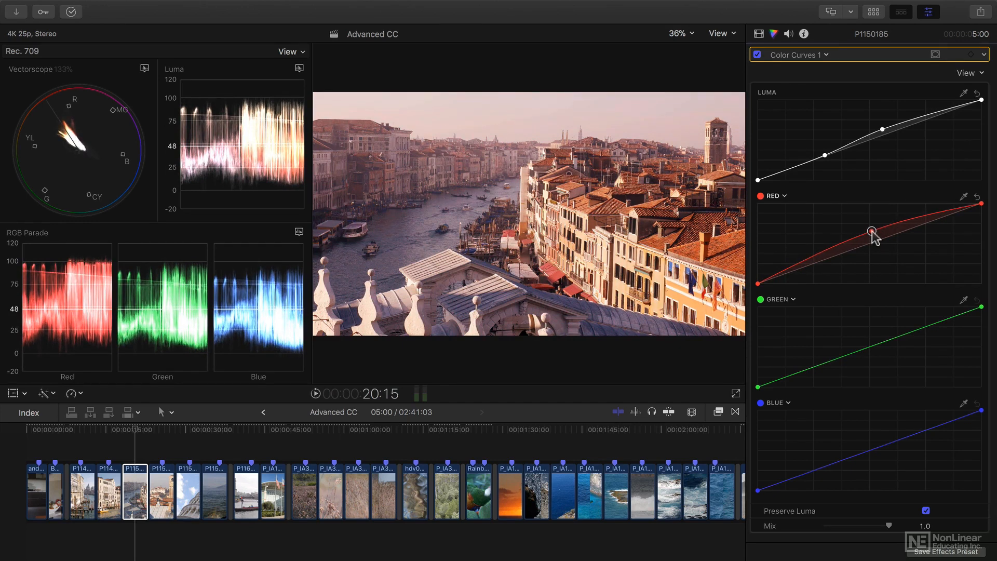
mouse_move(873, 232)
left_mouse_down()
mouse_move(871, 248)
mouse_move(872, 220)
mouse_move(871, 229)
left_mouse_up()
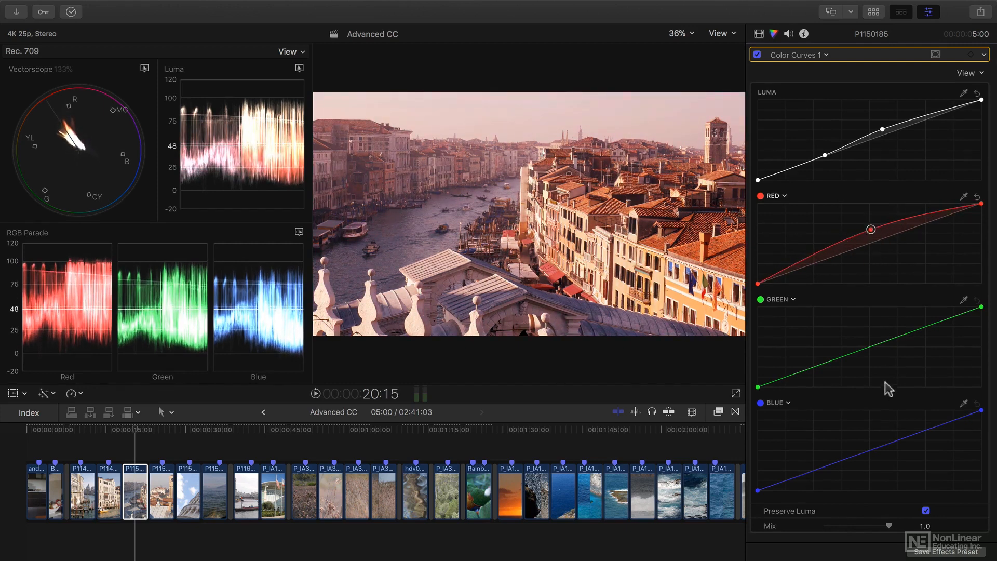
Try lowering the green curve's midtones and bringing them back near the diagonal, and reset both the green and red curves.
left_click_drag(873, 348, 872, 365)
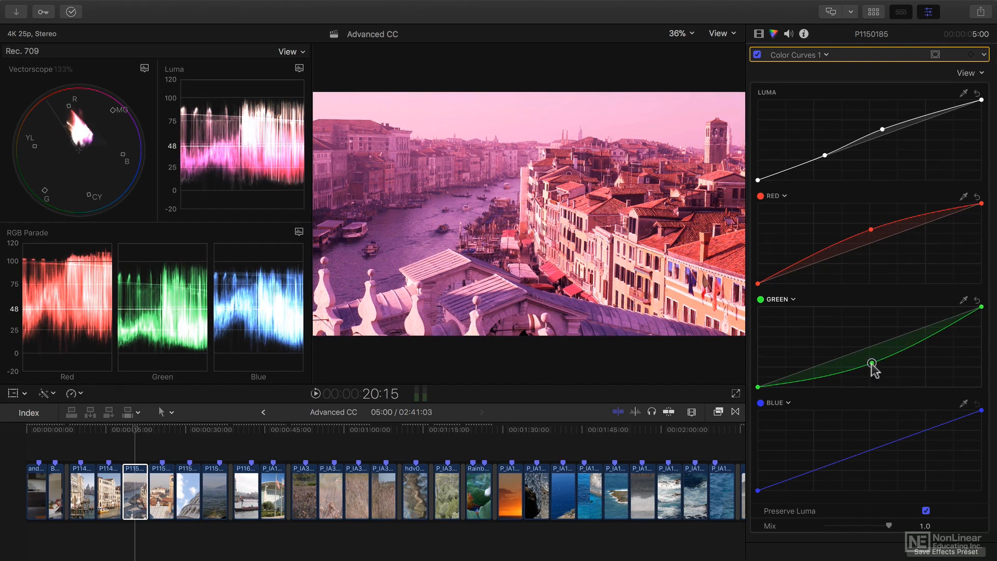
left_click_drag(872, 365, 871, 345)
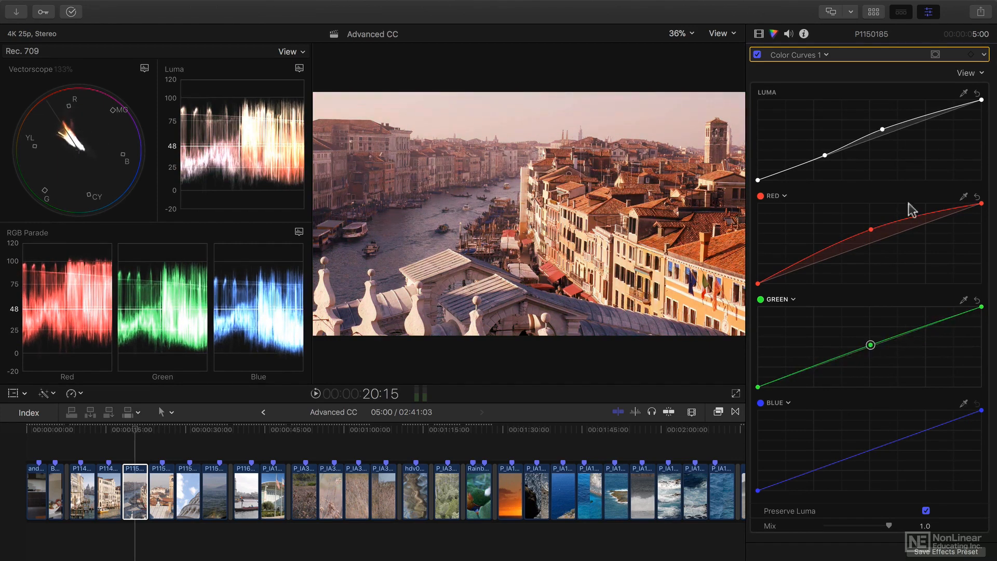
left_click(977, 300)
left_click(977, 197)
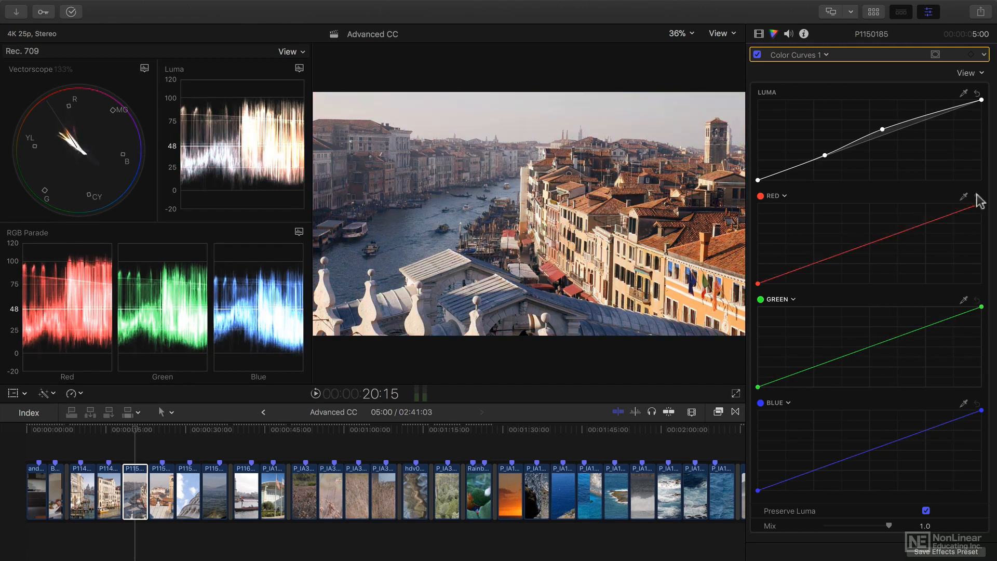
Try raising only the red highlights with the lower midtones anchored on the diagonal, and reset the red curve.
left_click_drag(927, 223, 926, 213)
left_click(857, 248)
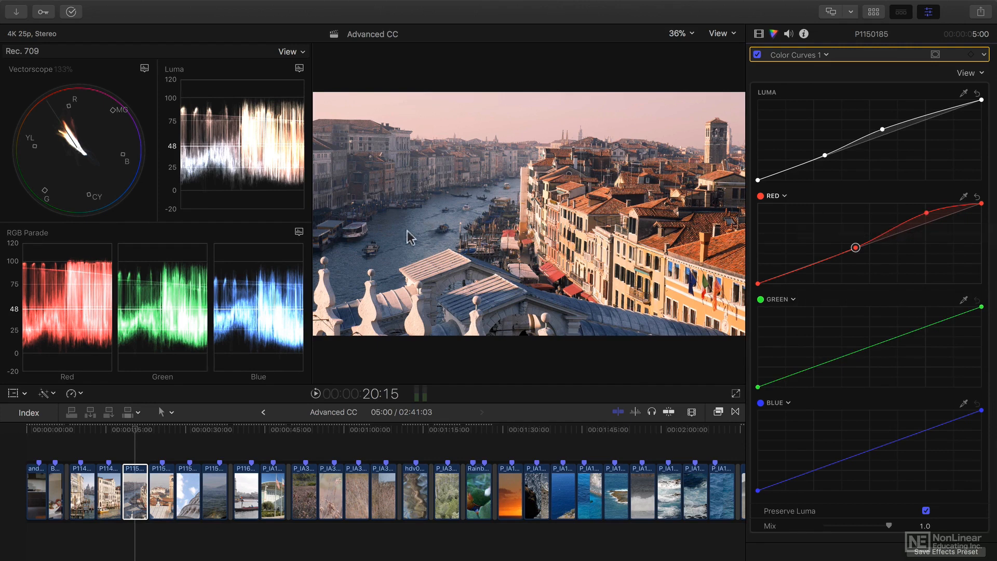
left_click(927, 213)
mouse_move(927, 214)
left_mouse_down()
mouse_move(927, 229)
mouse_move(926, 212)
left_mouse_up()
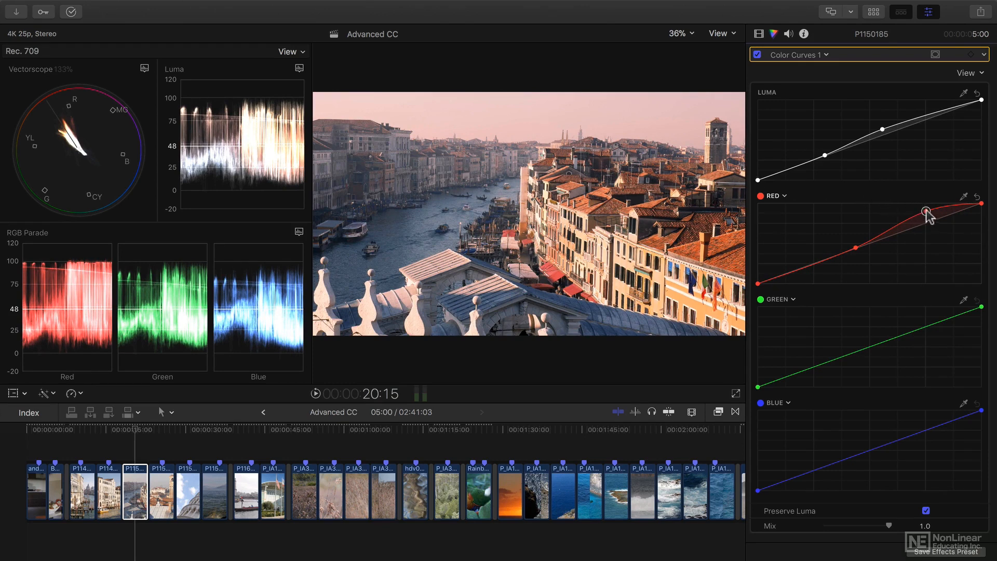
mouse_move(926, 211)
left_mouse_down()
mouse_move(925, 224)
mouse_move(925, 211)
left_mouse_up()
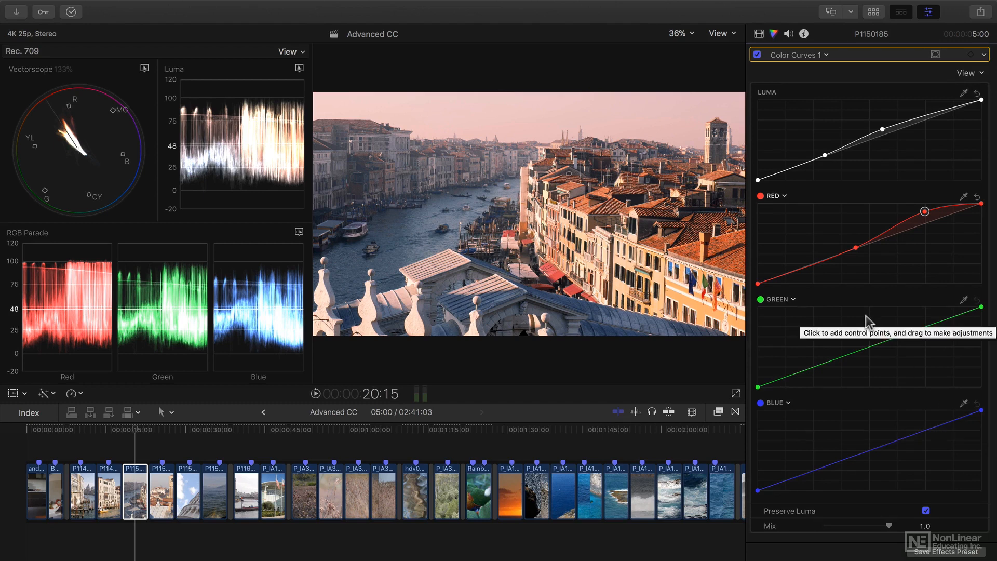
left_click(976, 197)
Try an S-shaped green curve with anchored midtones, lowered shadows and raised highlights, and reset the green curve.
left_click(870, 346)
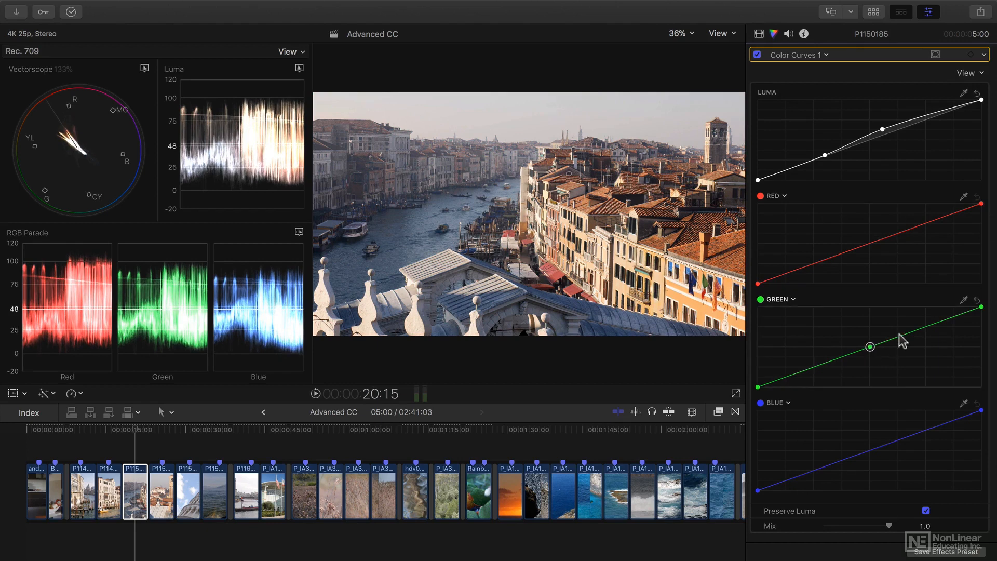
left_click(926, 326)
left_click_drag(812, 368, 812, 382)
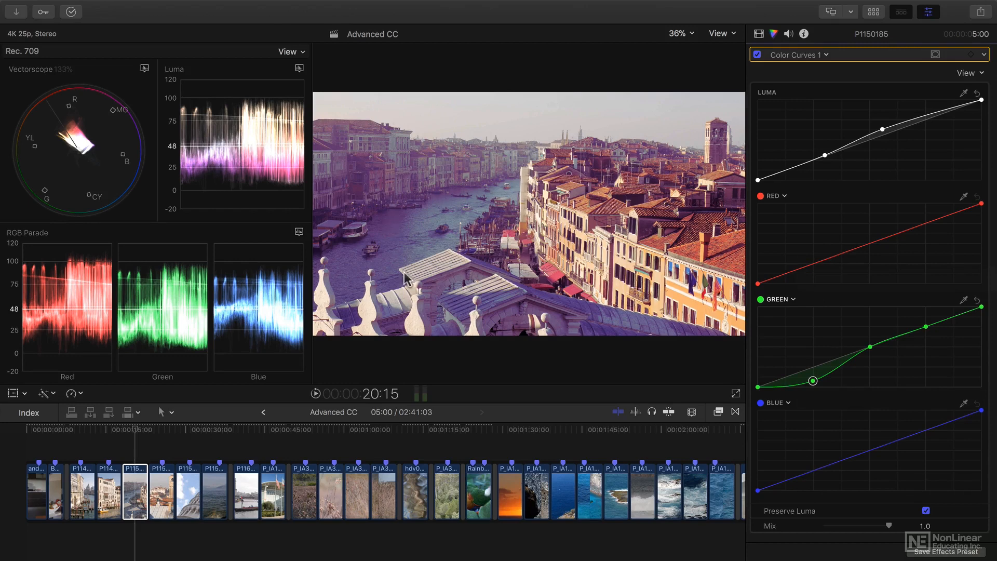
left_click_drag(926, 327, 926, 311)
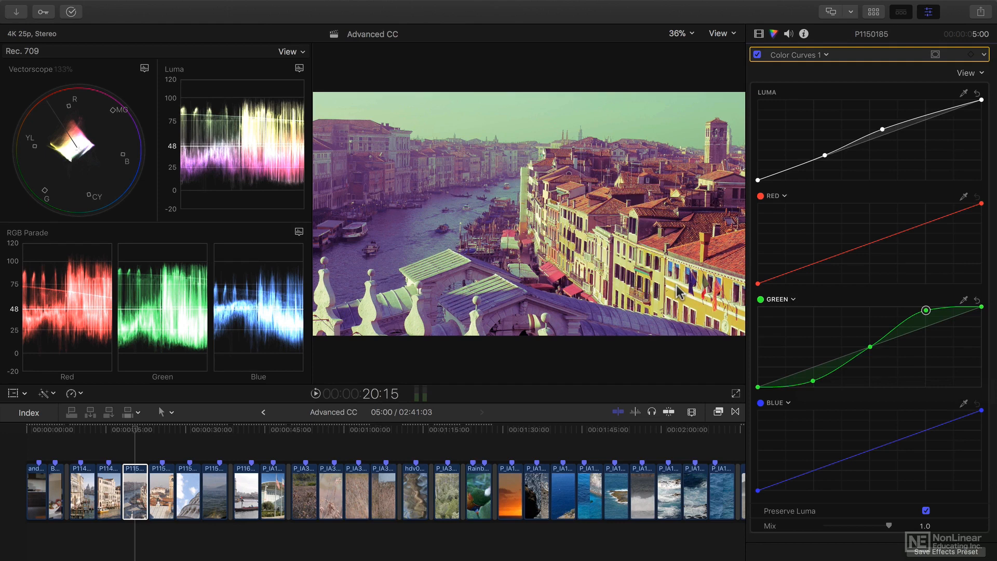
left_click(977, 302)
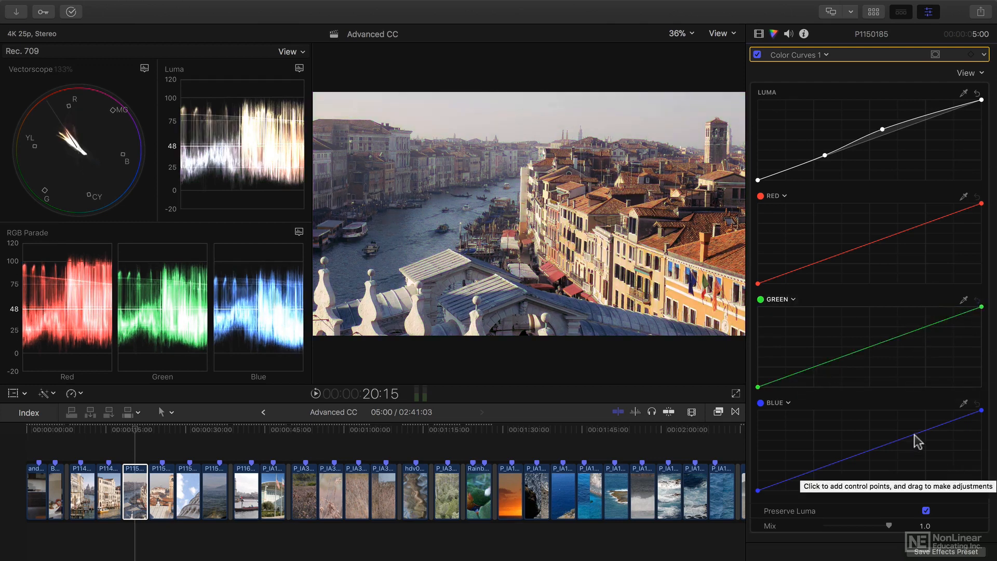
Shape the blue curve by lowering a highlight point below the diagonal and raising a shadow point above it.
left_click_drag(918, 440, 915, 444)
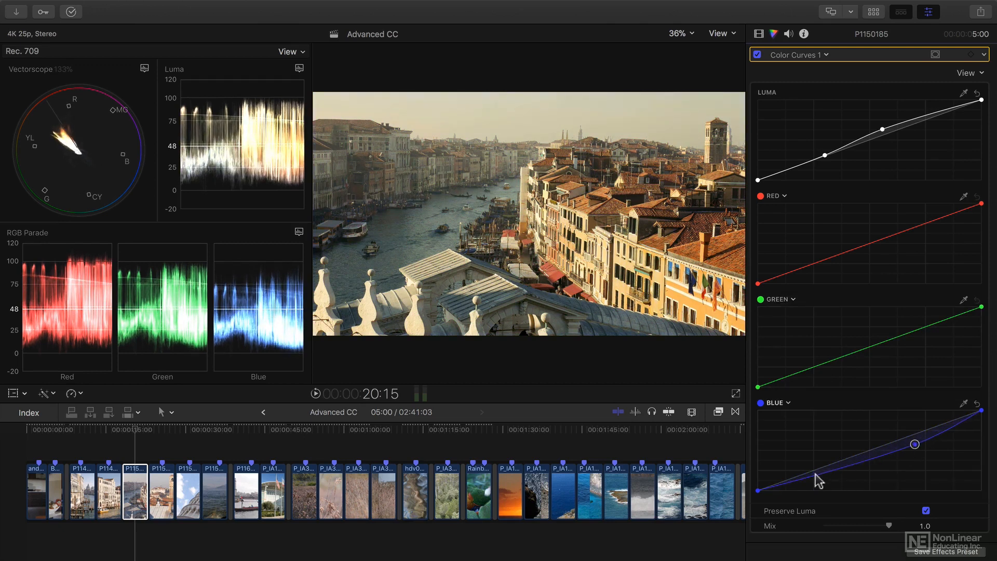
left_click_drag(816, 474, 818, 466)
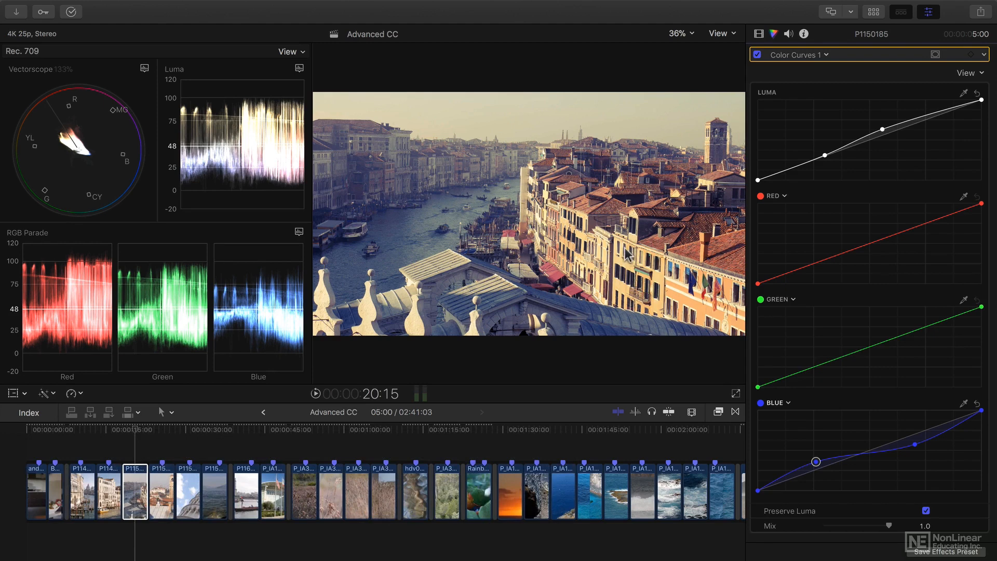
Compare the shot with and without the blue curve adjustments by resetting or undoing them and restoring them each time.
left_click(978, 404)
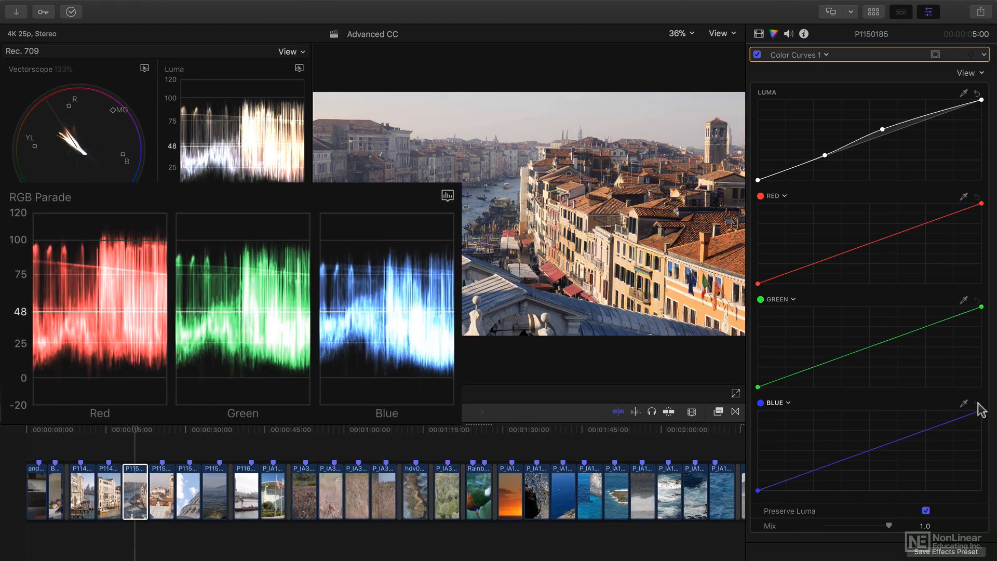
left_click(927, 437)
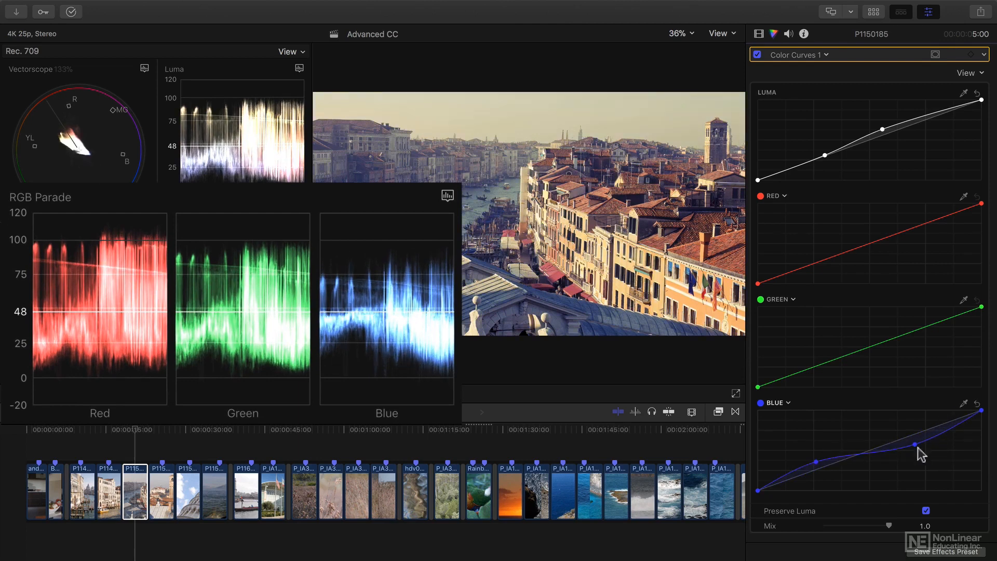
left_click(260, 369)
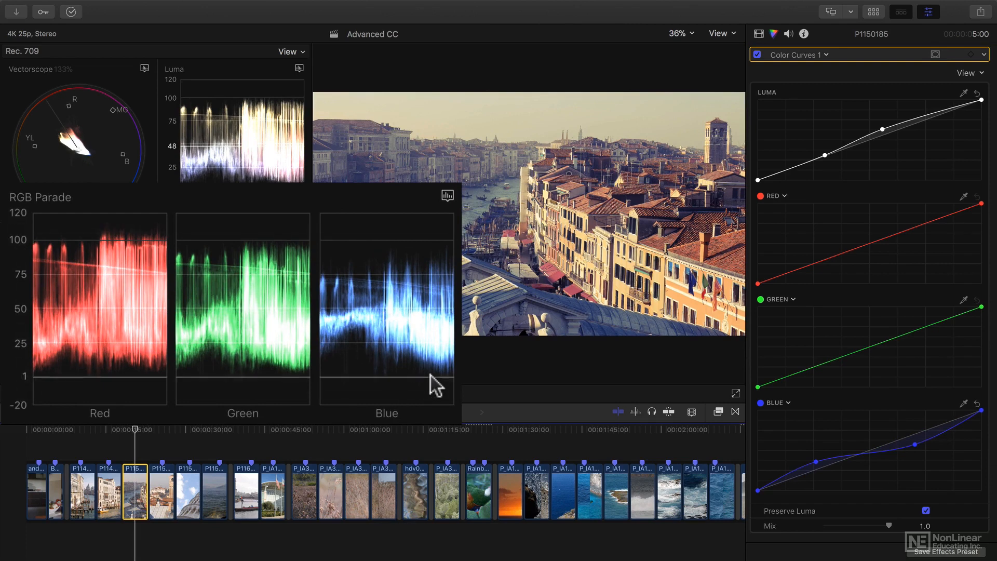
key("super+z")
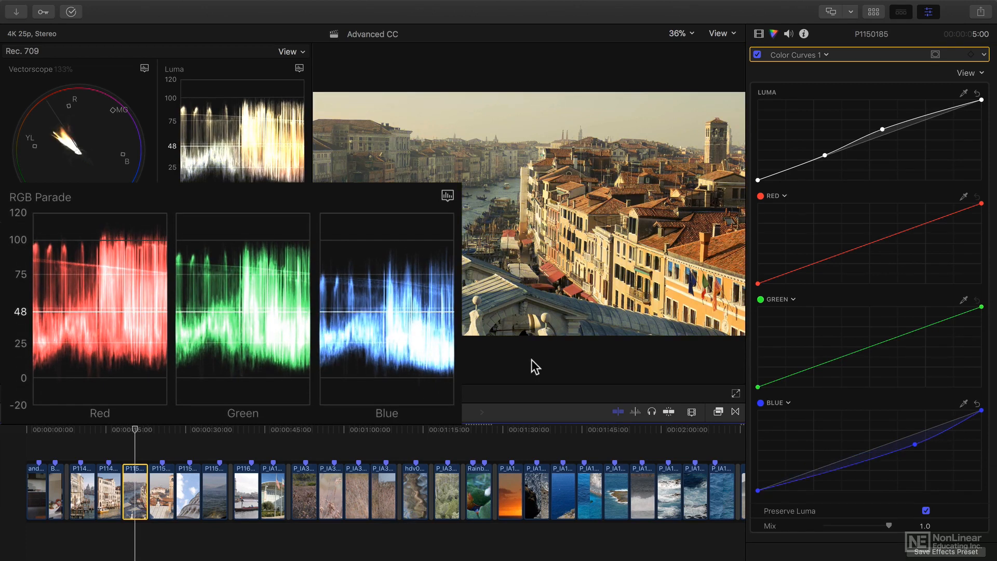
key("super+shift+z")
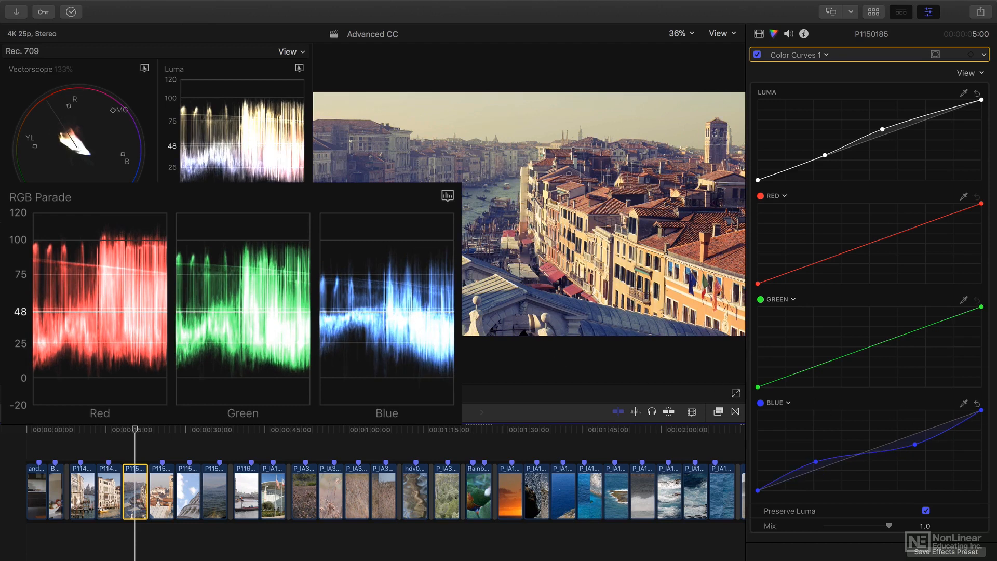
left_click(977, 404)
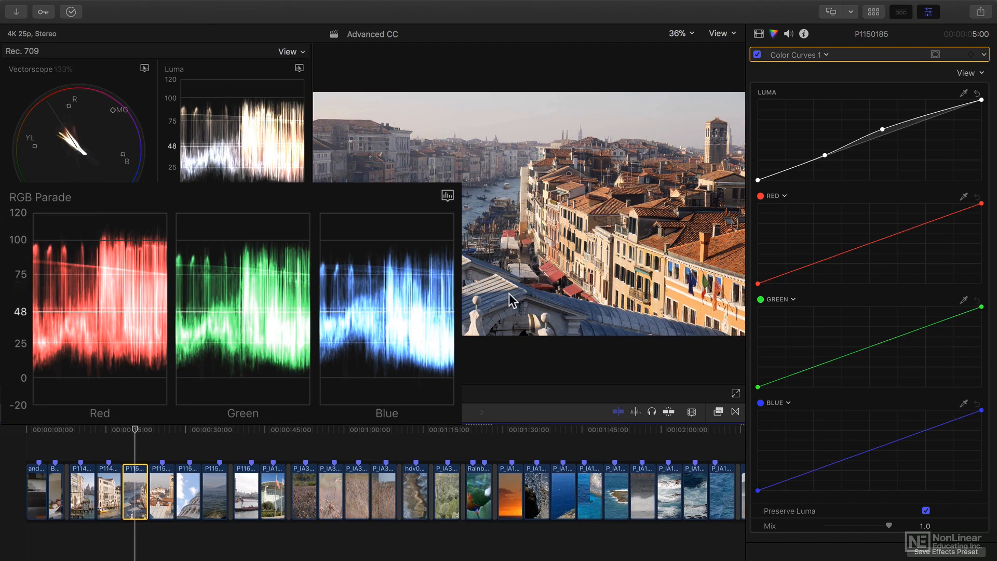
key("super+z")
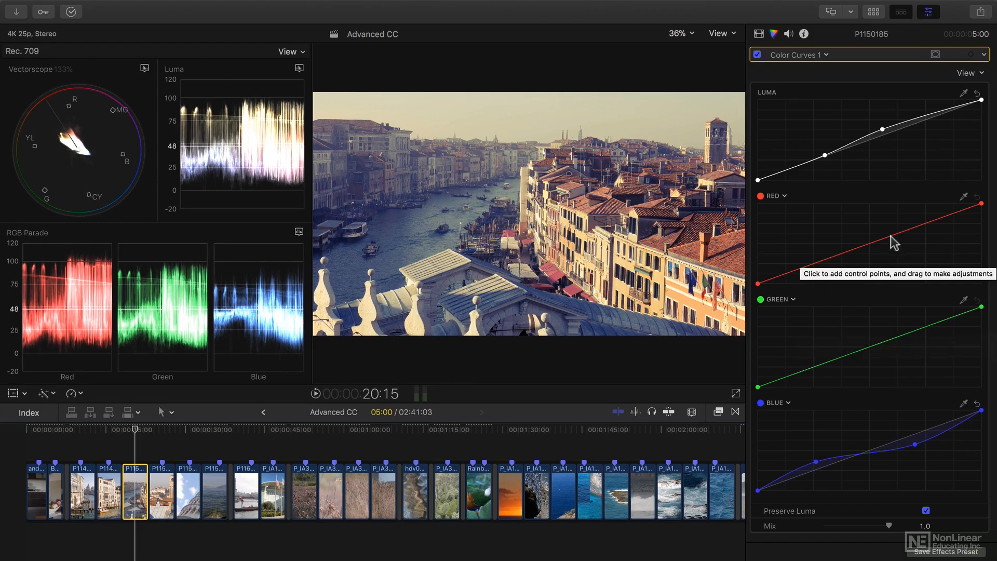
Shape the red curve into an S with a raised highlight point and a lowered shadow point.
left_click_drag(909, 229, 906, 219)
left_click(817, 255)
left_click_drag(817, 256, 817, 271)
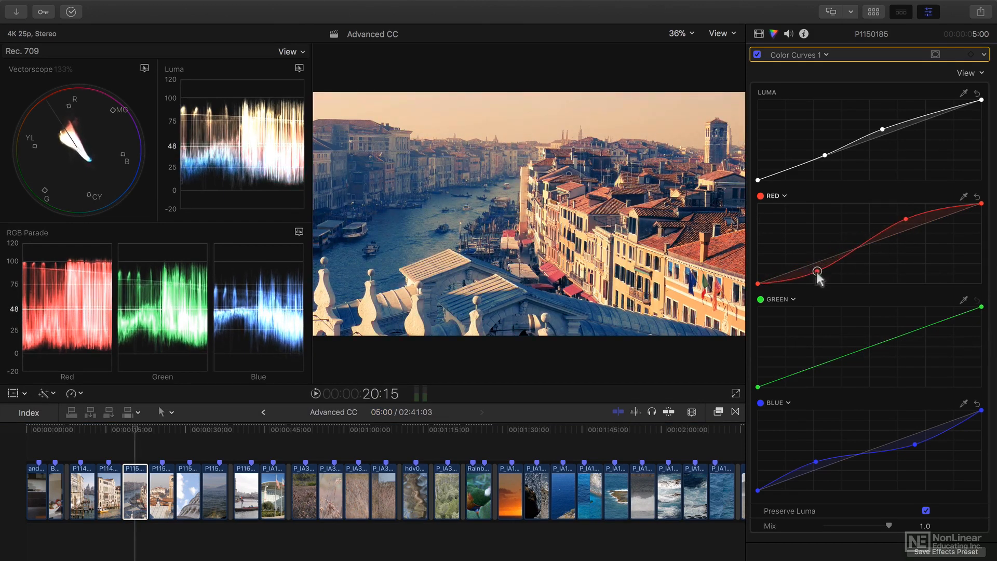